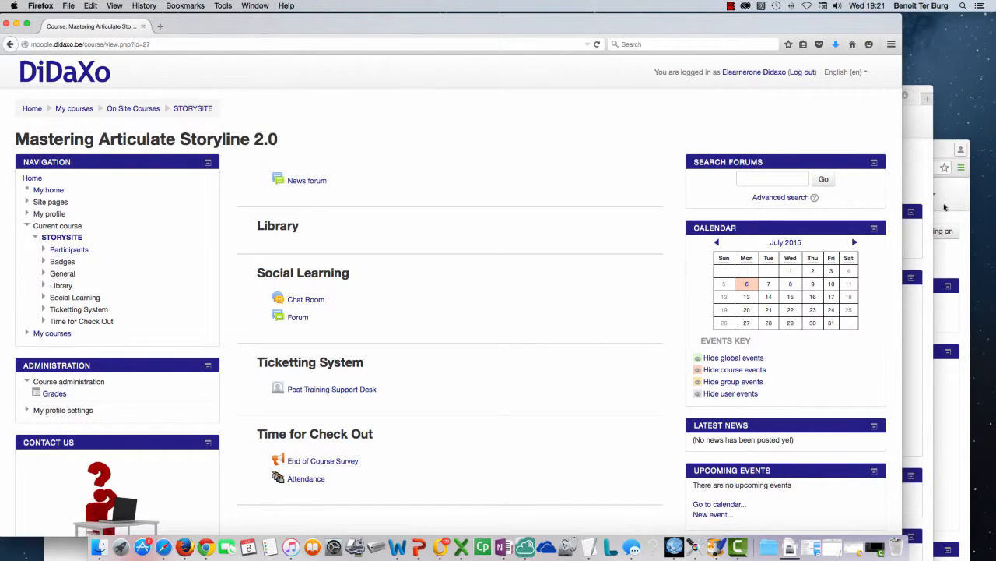
Bring forward the Safari and Chrome windows showing the course page under the other two accounts
left_click(910, 186)
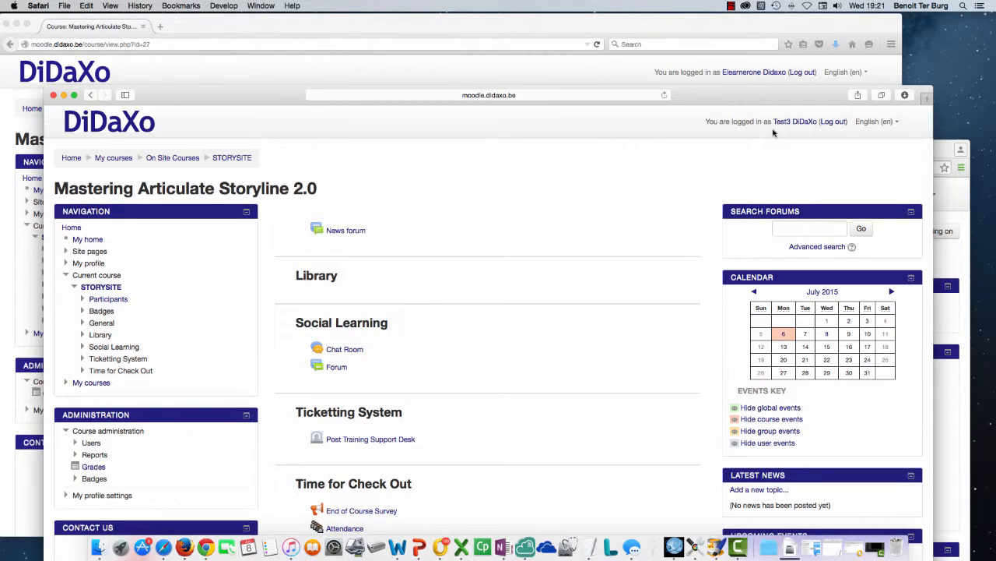
left_click(968, 199)
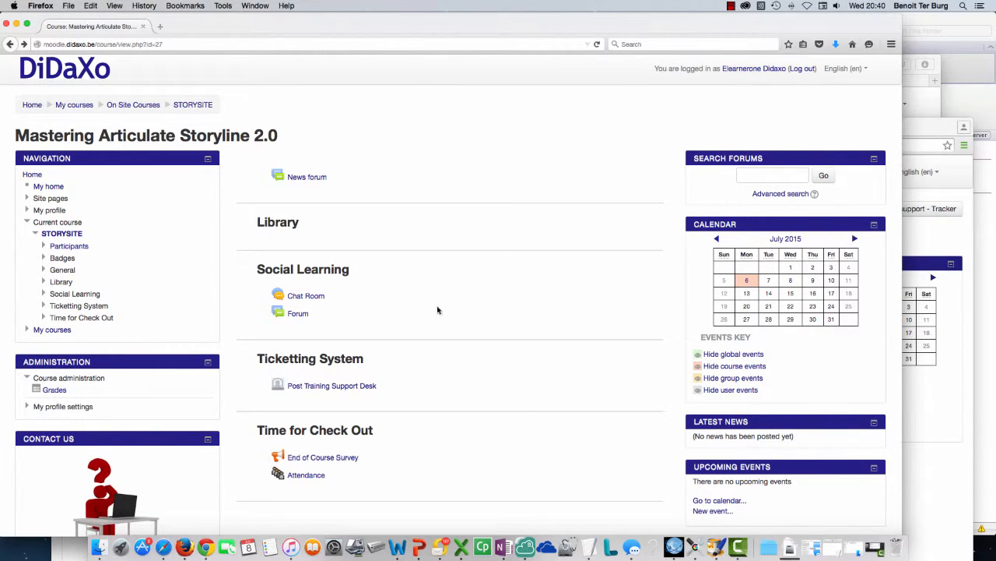
In the learner's Firefox session, start a new Post Training Support Desk ticket with "New Entry" as both summary and description
left_click(322, 387)
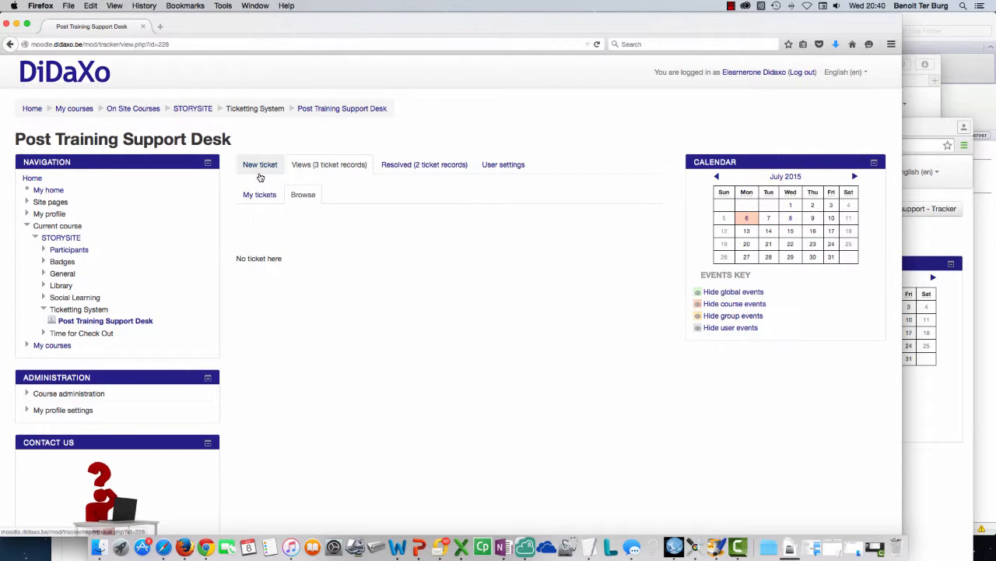
left_click(255, 170)
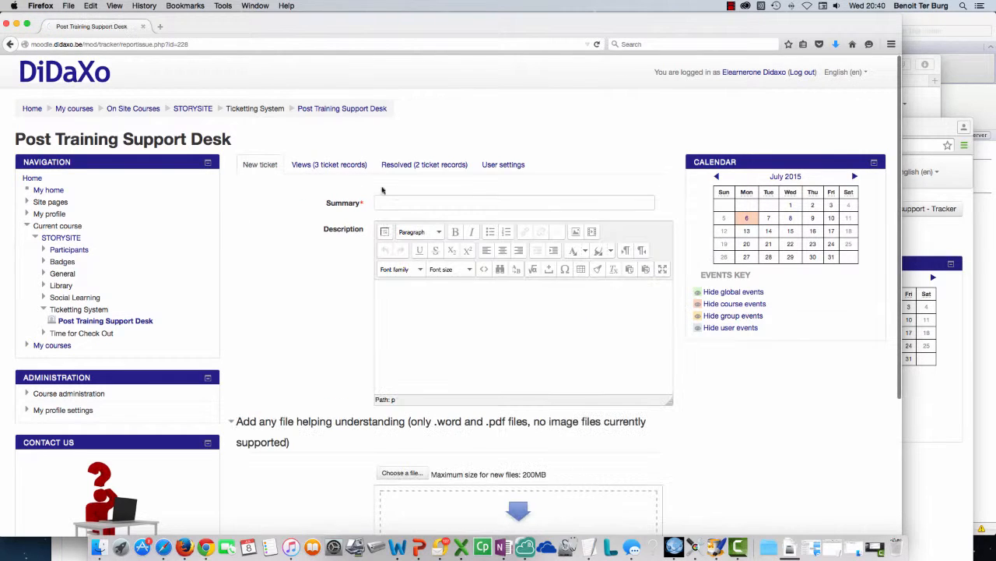
left_click(397, 196)
type("Ne")
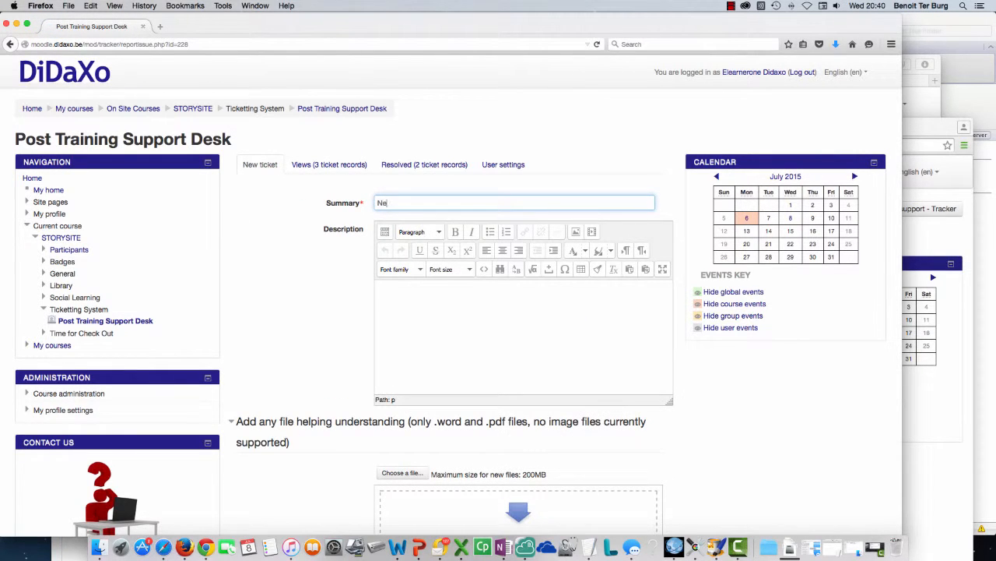
type("w Entry")
left_click_drag(411, 203, 360, 202)
key("ctrl+c")
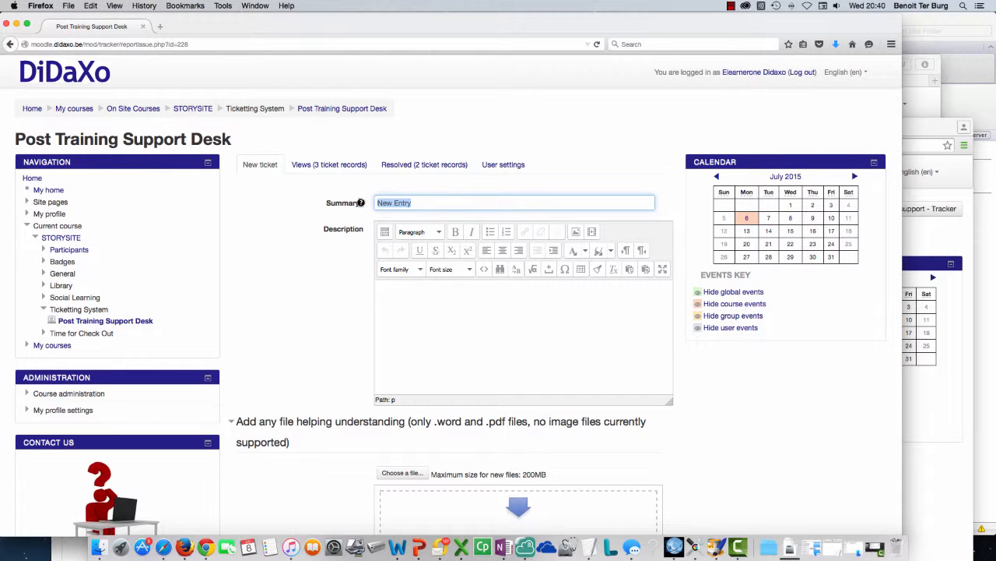
left_click(442, 329)
key("ctrl+v")
Upload Tracker_Doc_update.pdf from the SS_Docs_Tracker folder as the ticket's attachment
scroll(441, 329, "down", 3)
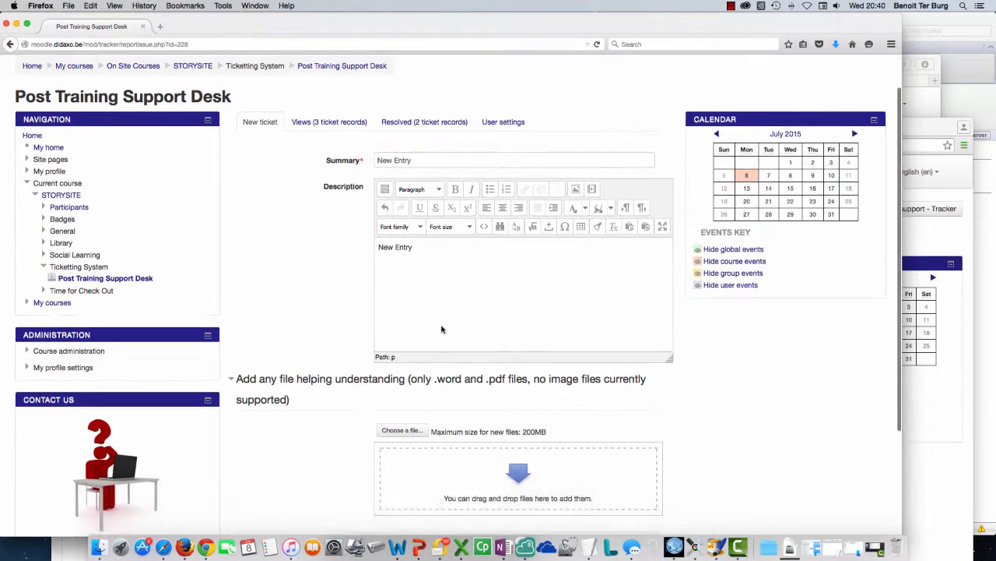
scroll(448, 288, "down", 2)
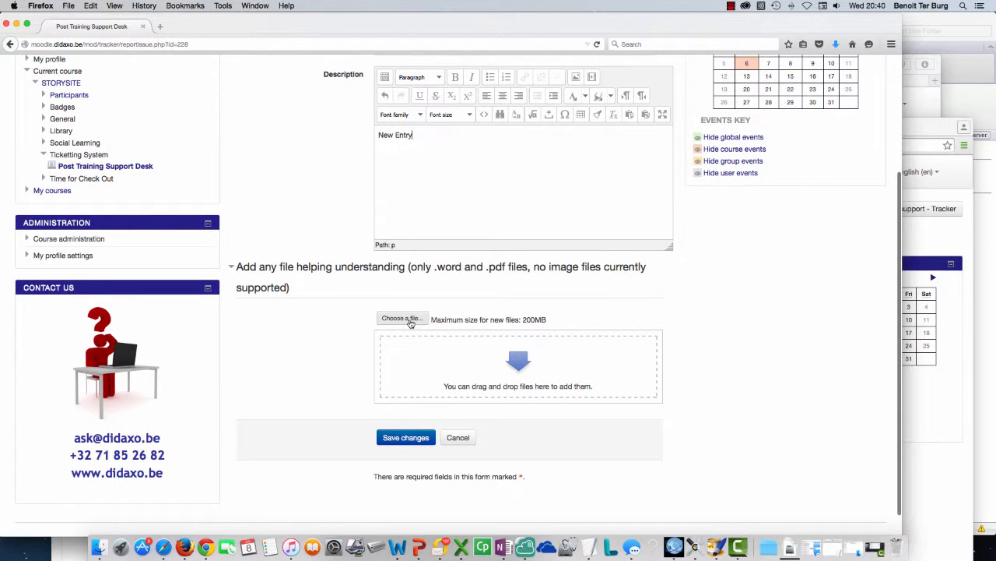
left_click(401, 318)
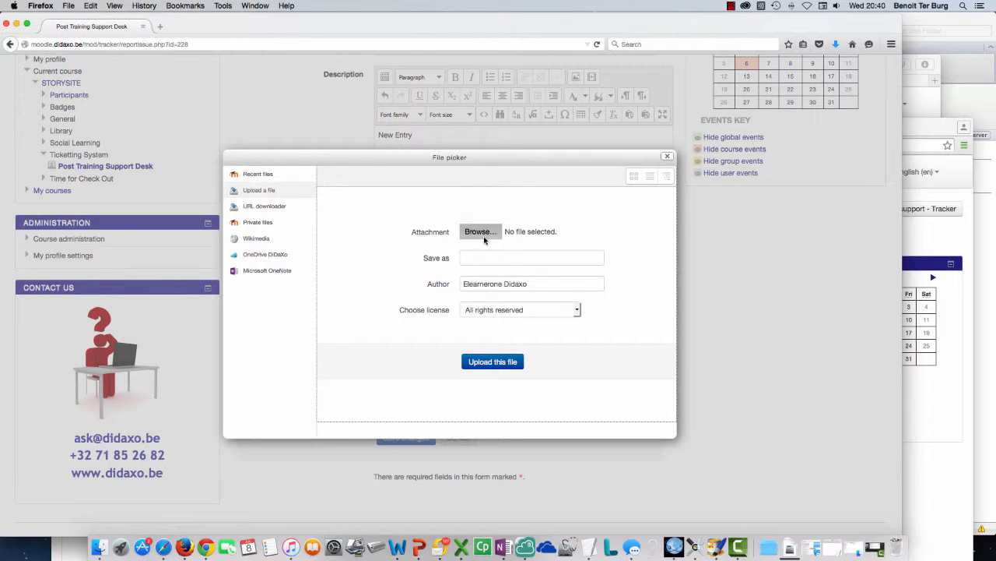
left_click(484, 236)
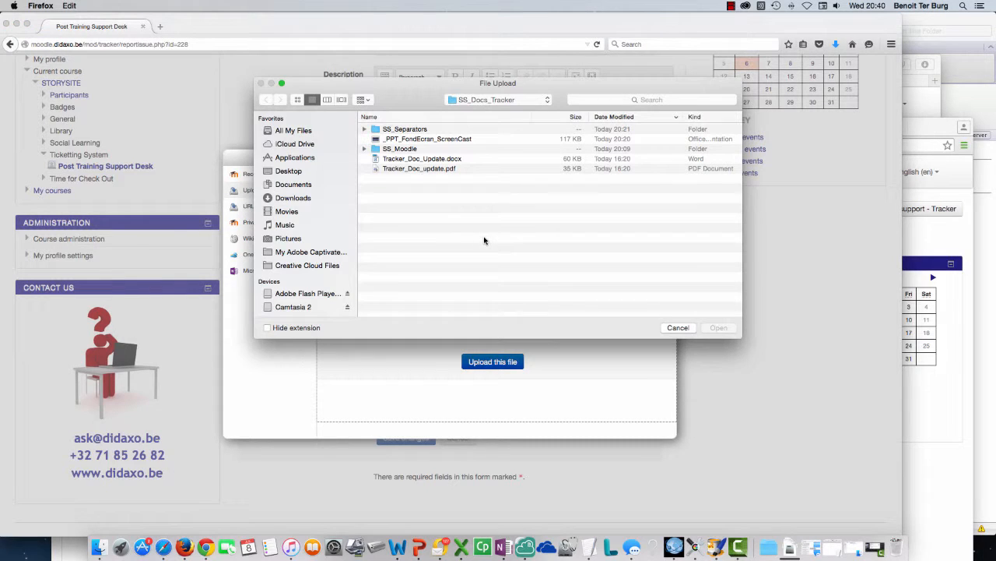
left_click(434, 170)
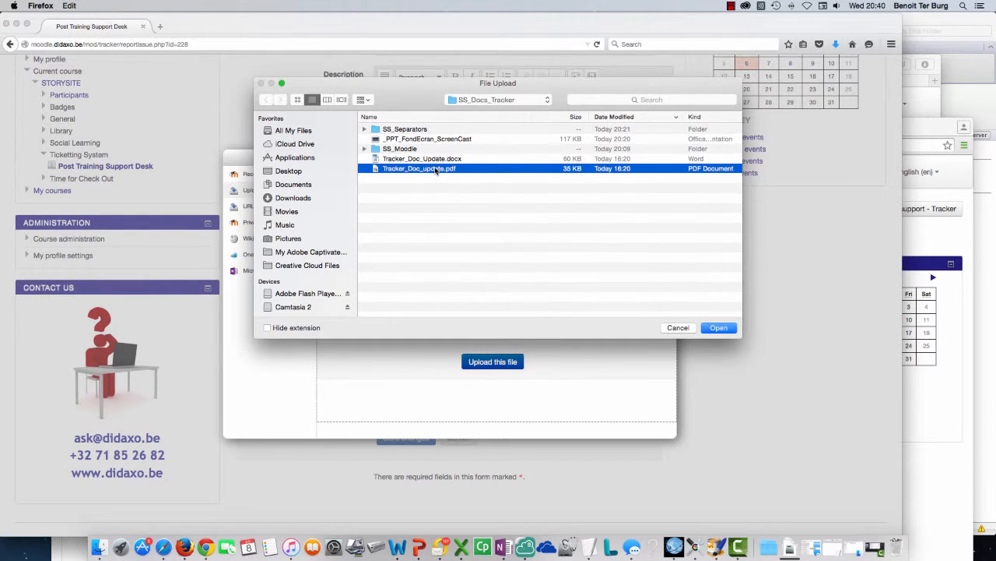
left_click(717, 328)
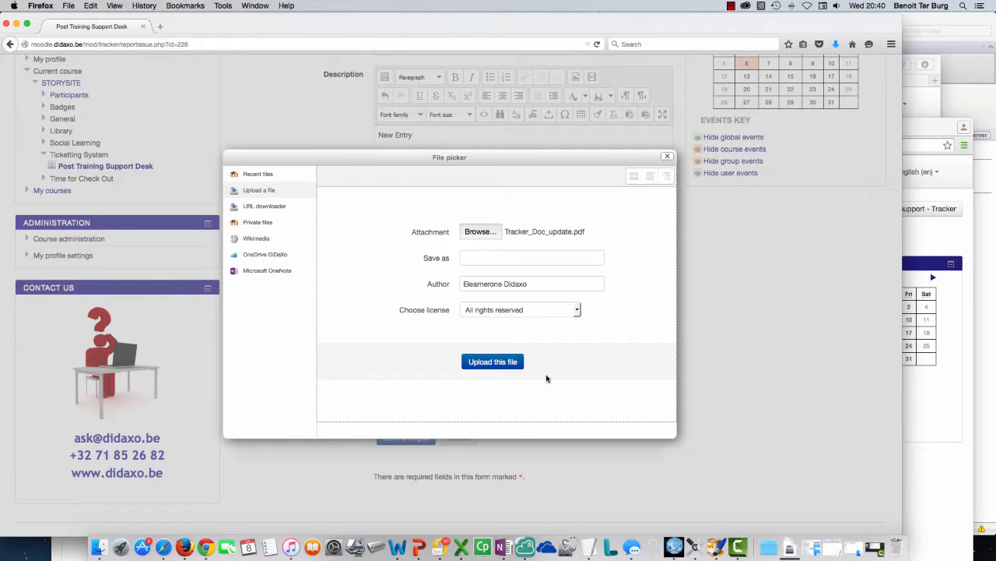
left_click(498, 363)
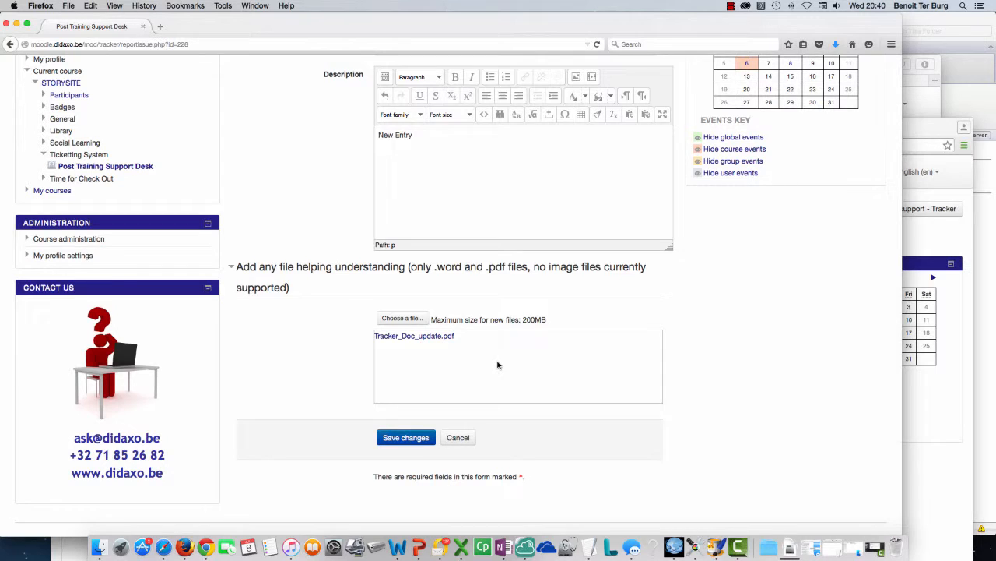
Submit the new ticket and show the learner's own tickets
scroll(499, 365, "down", 1)
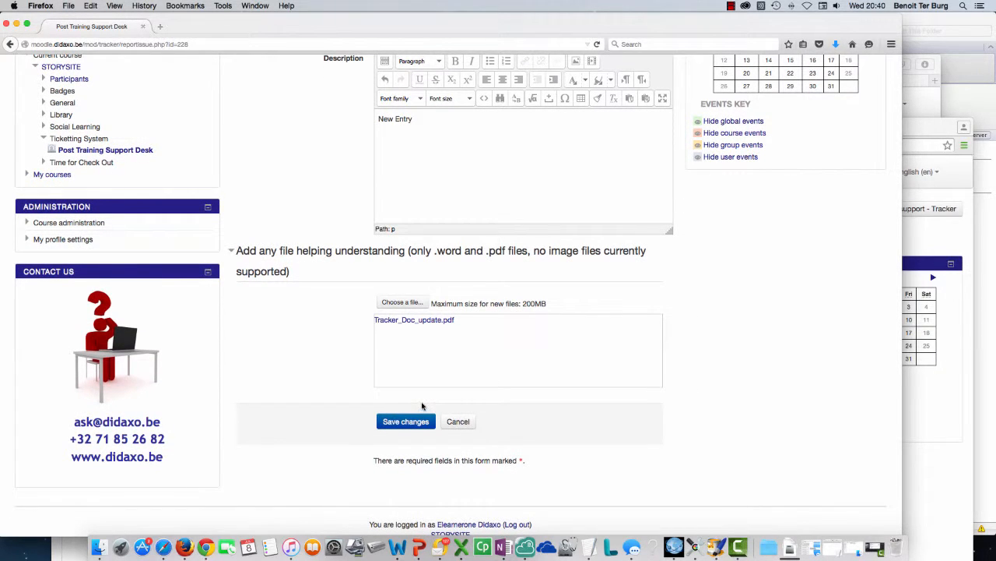
left_click(404, 426)
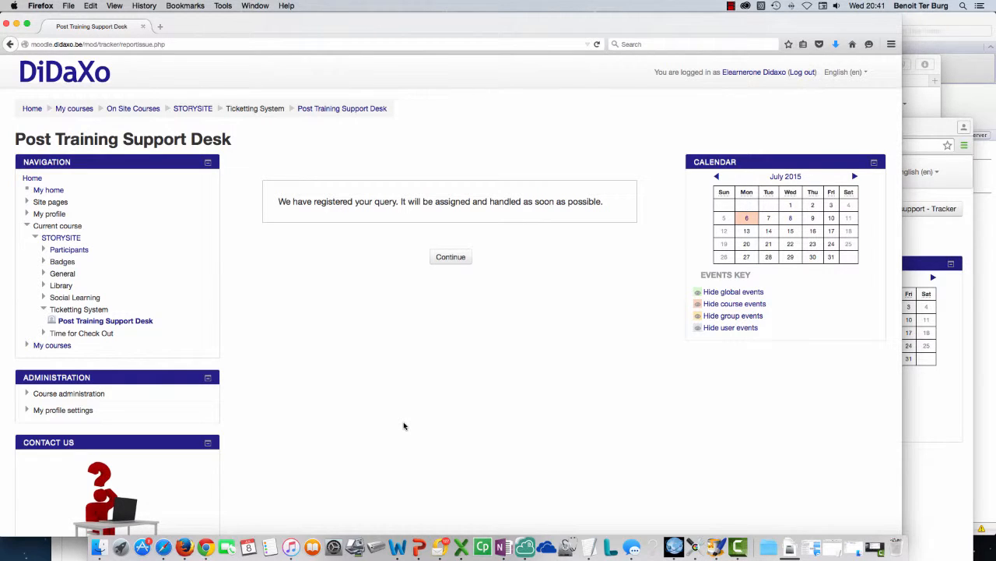
left_click(457, 263)
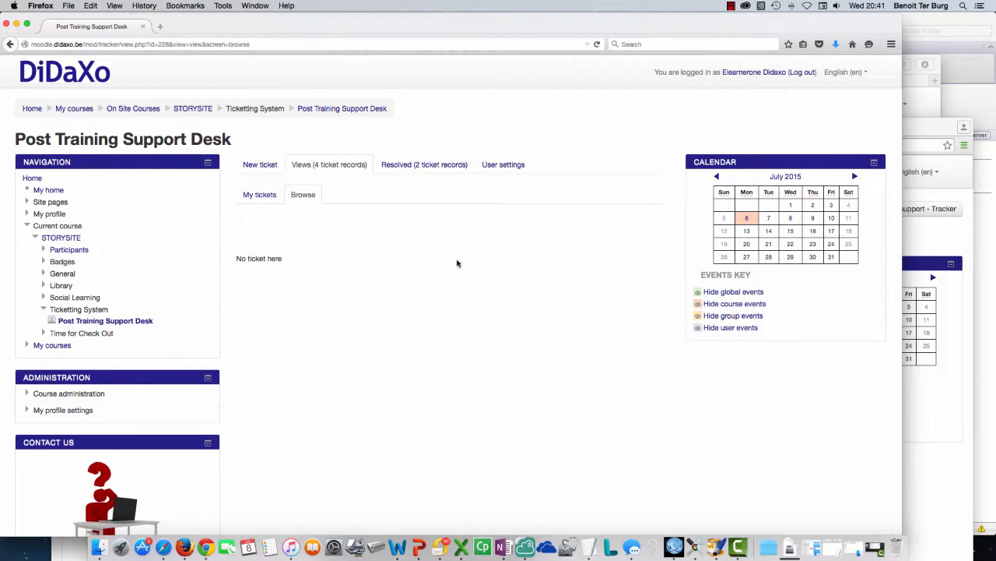
left_click(255, 200)
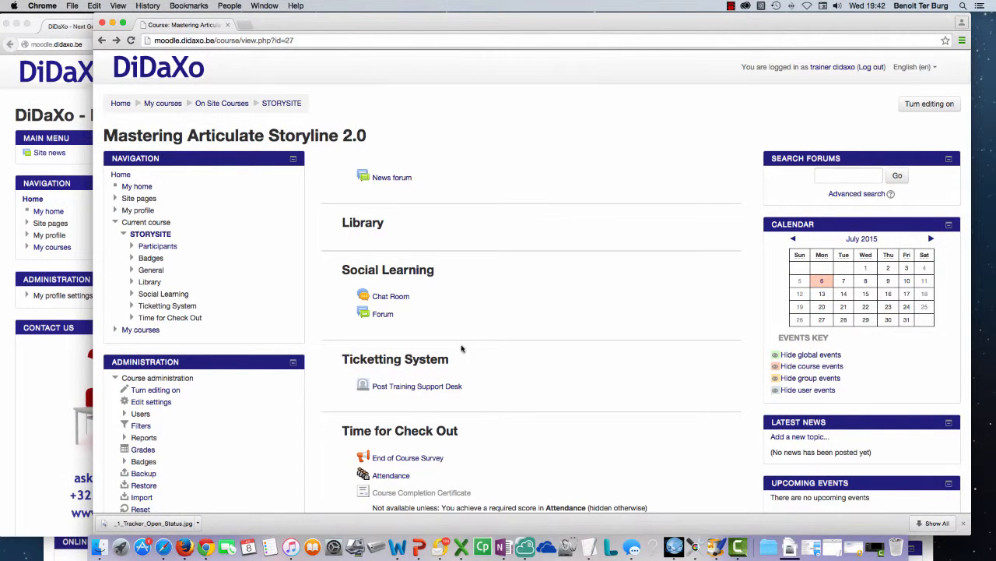
In the trainer's Chrome session, open ticket StoryCHRC14 from the Post Training Support Desk
left_click(417, 386)
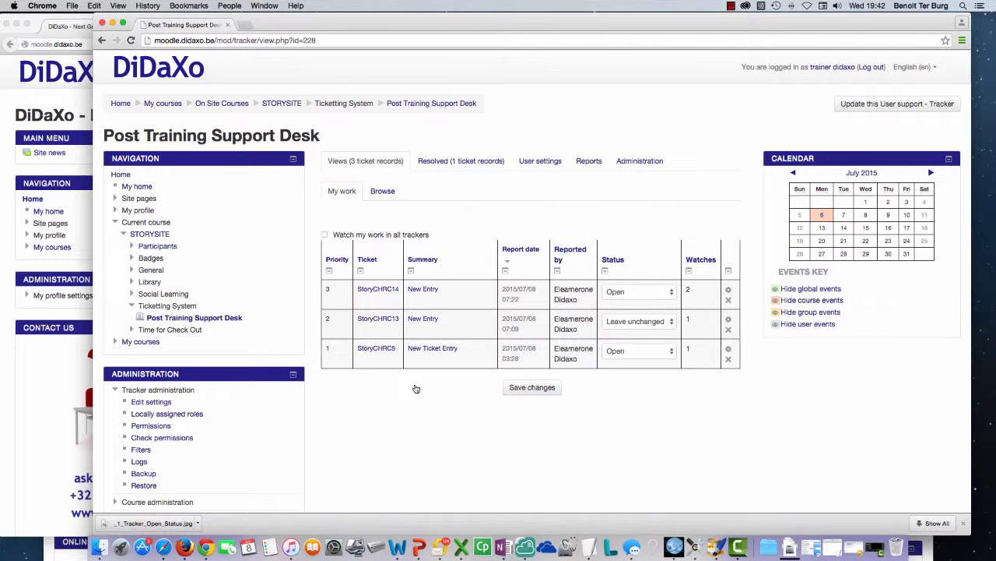
left_click(427, 292)
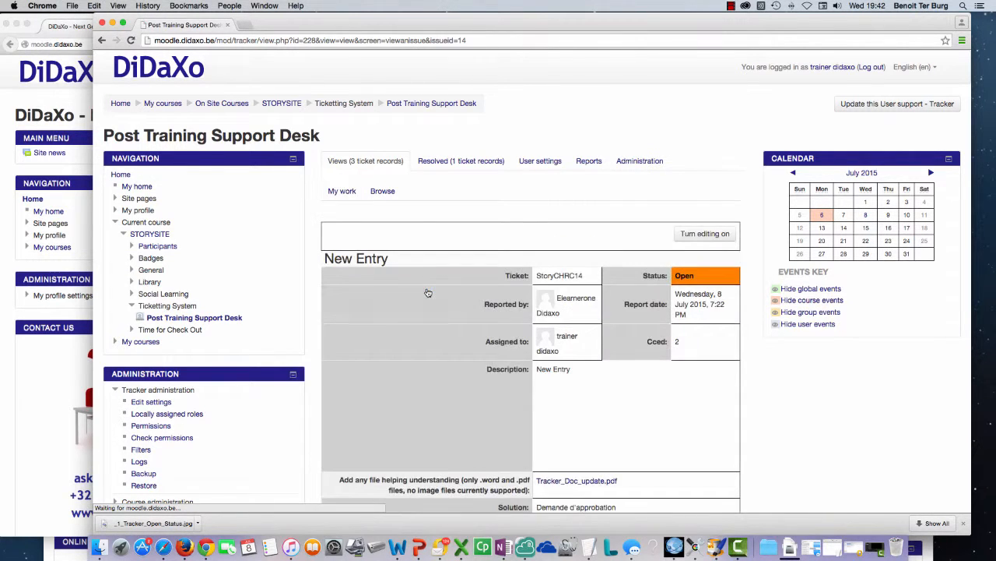
scroll(435, 292, "down", 3)
scroll(434, 292, "down", 5)
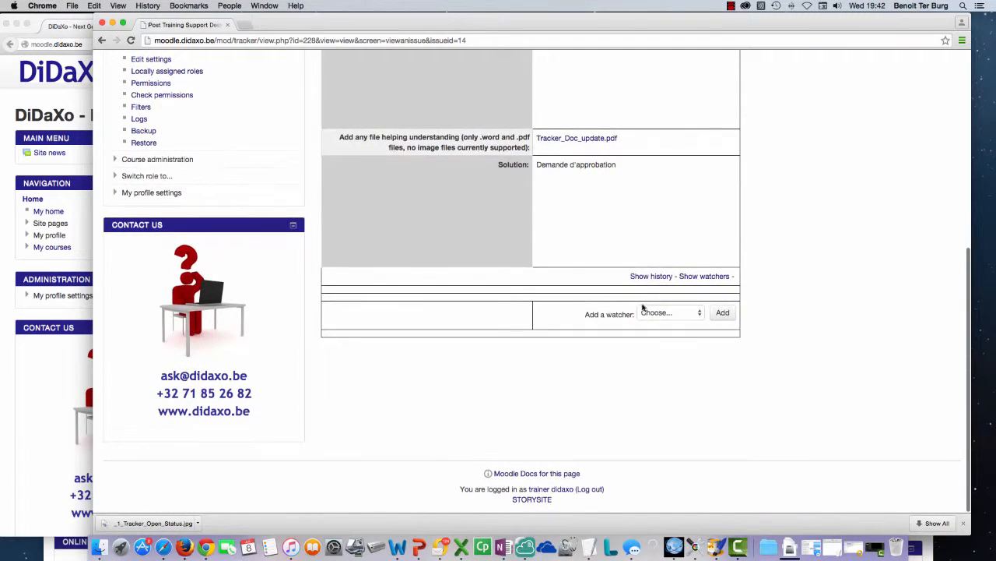
Show the ticket's watchers, add the Test3 account as a watcher, and check the updated Cced list
left_click(705, 277)
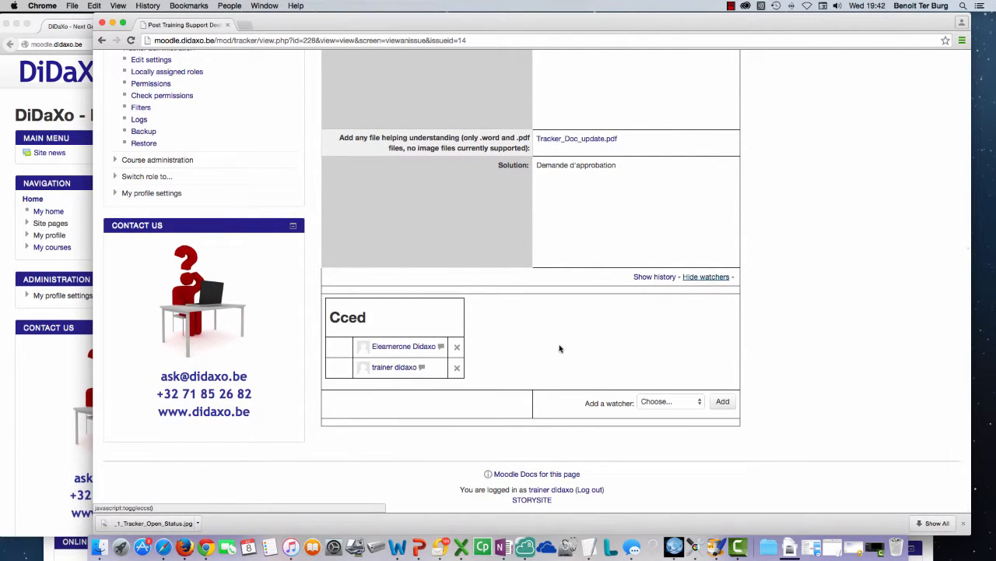
left_click(698, 404)
left_click(696, 431)
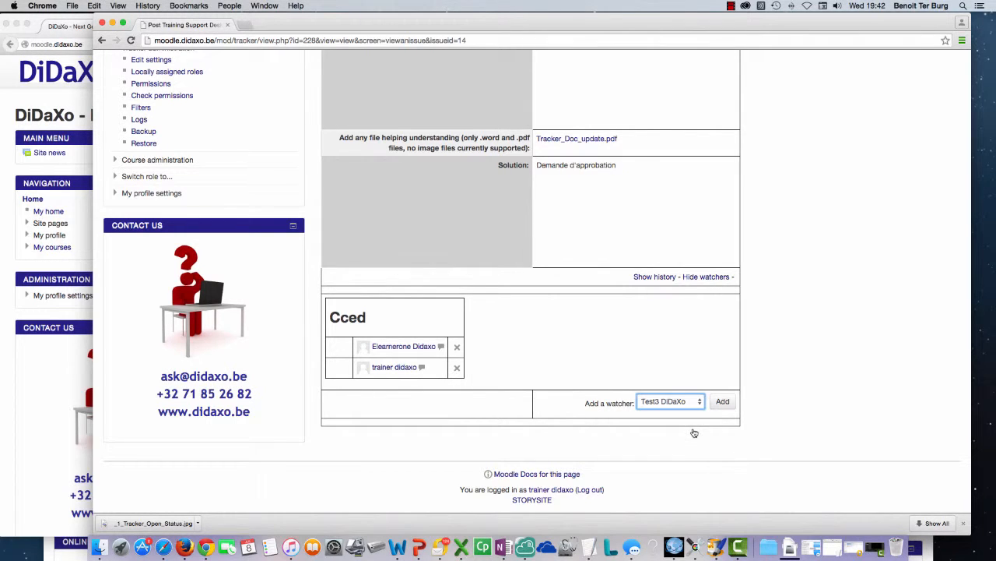
left_click(724, 402)
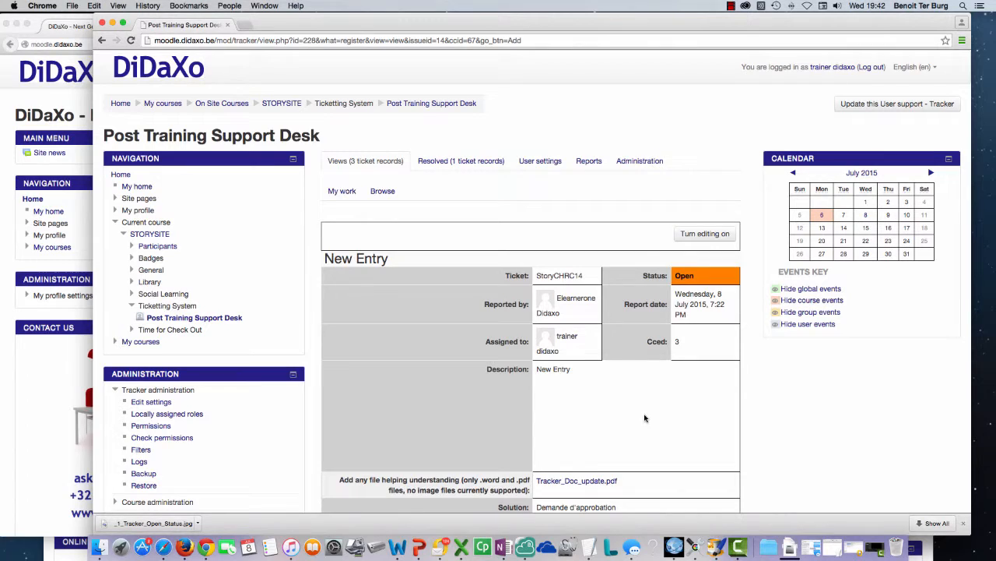
scroll(648, 411, "down", 2)
scroll(647, 414, "down", 5)
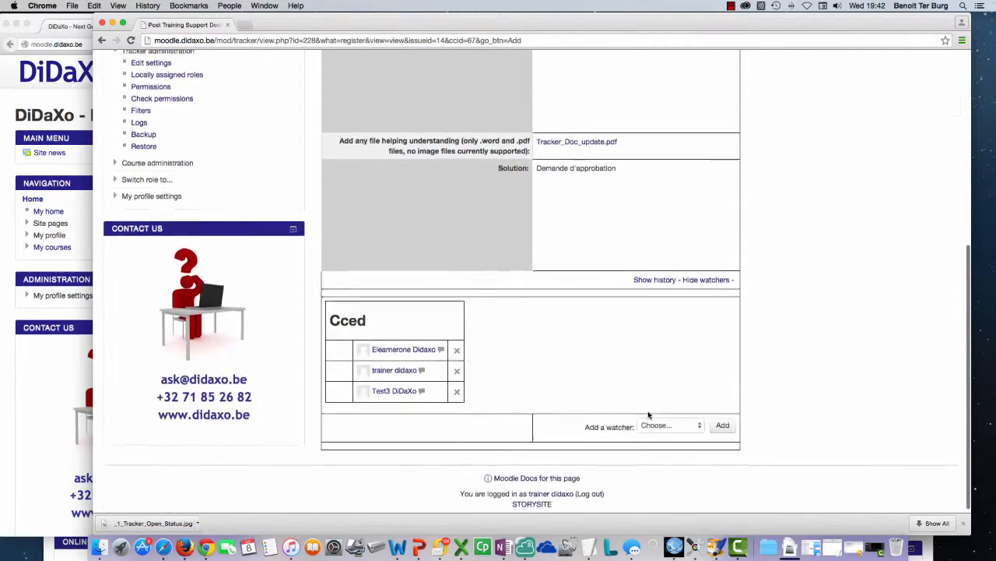
Turn on editing for the ticket, set its status to Waiting, and save the changes
scroll(648, 414, "up", 6)
left_click(695, 236)
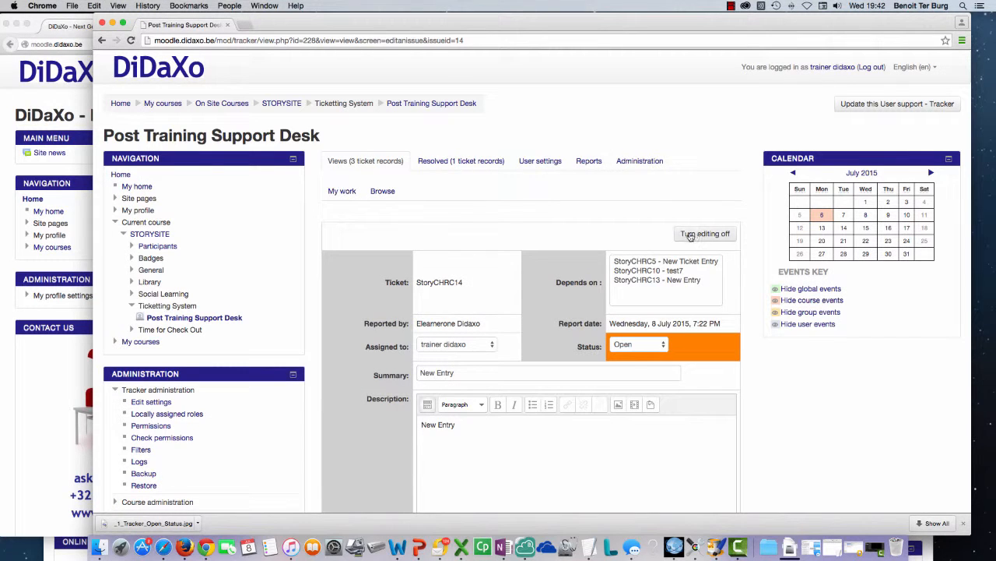
left_click(667, 347)
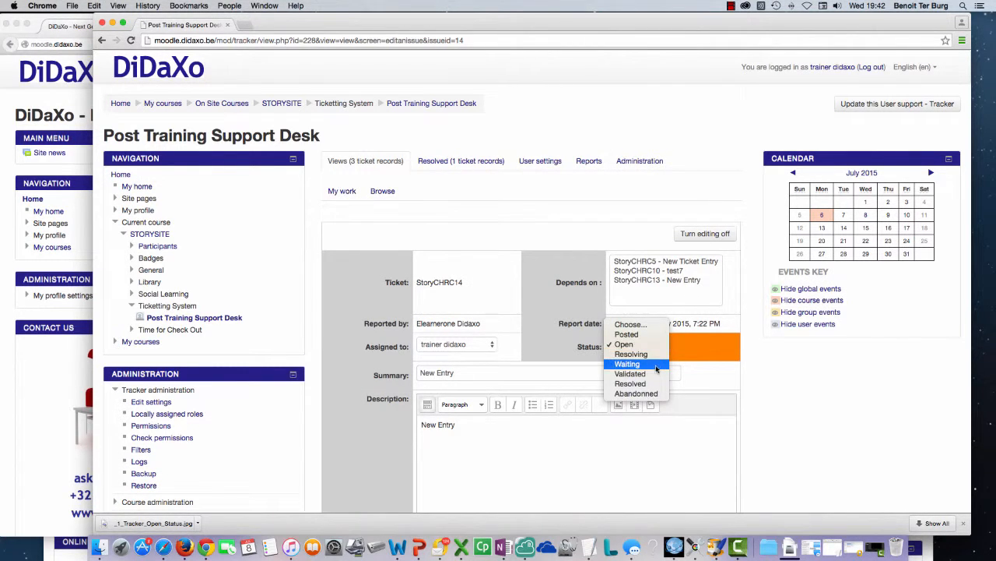
left_click(656, 365)
scroll(657, 371, "down", 10)
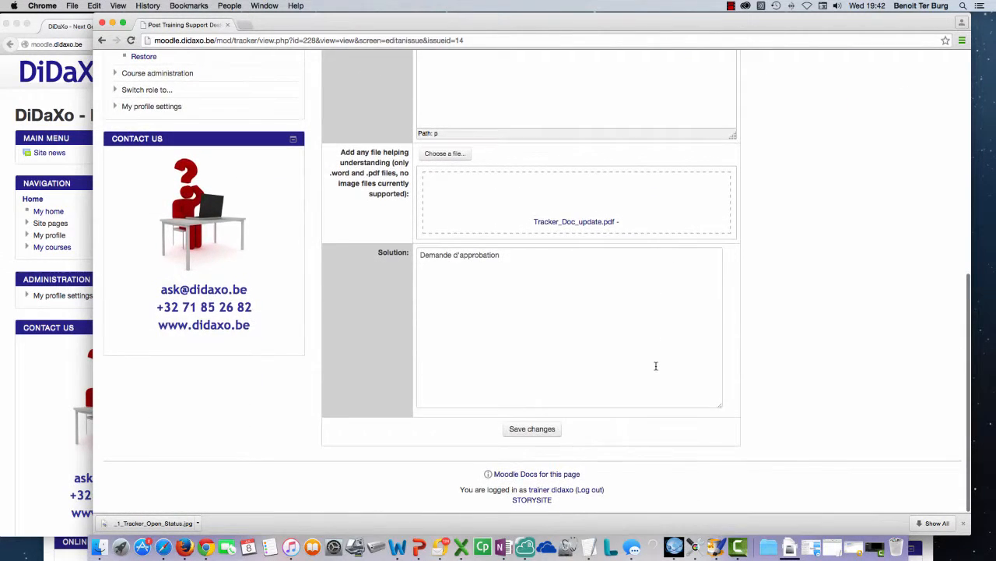
left_click(540, 433)
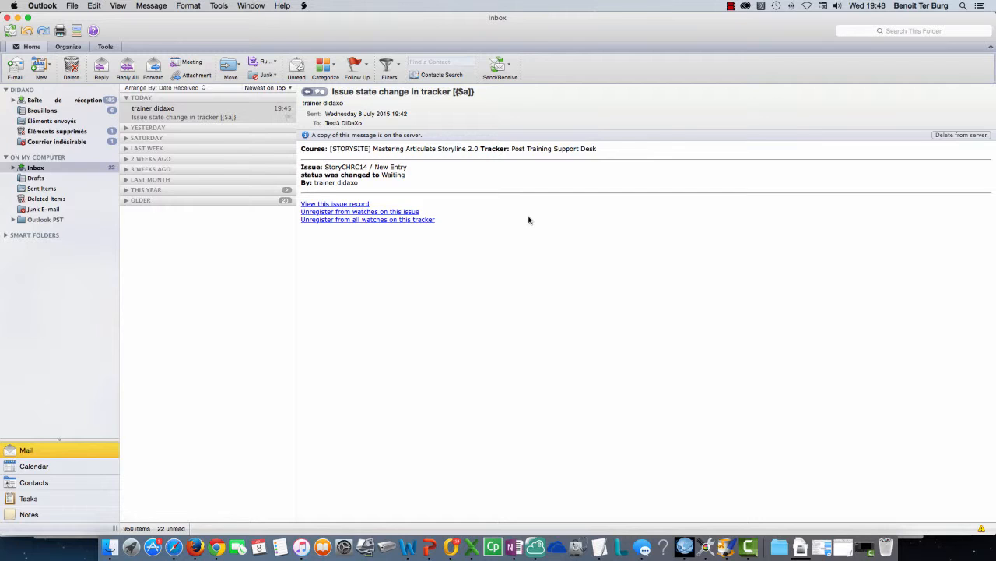
Open the issue record from the status-change e-mail in Outlook and log in to Moodle with the watcher's username and password
left_click(344, 204)
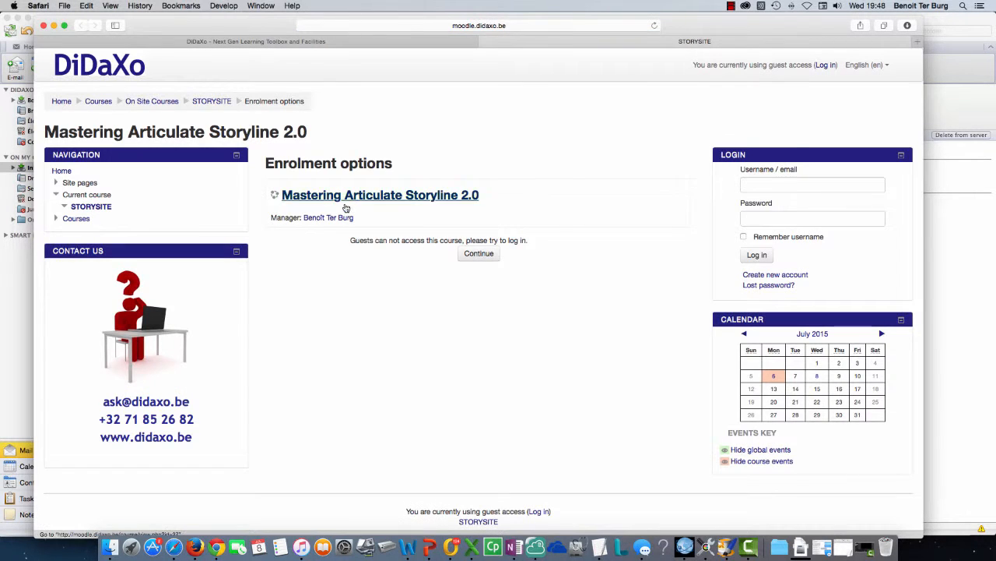
left_click(768, 183)
type("test3")
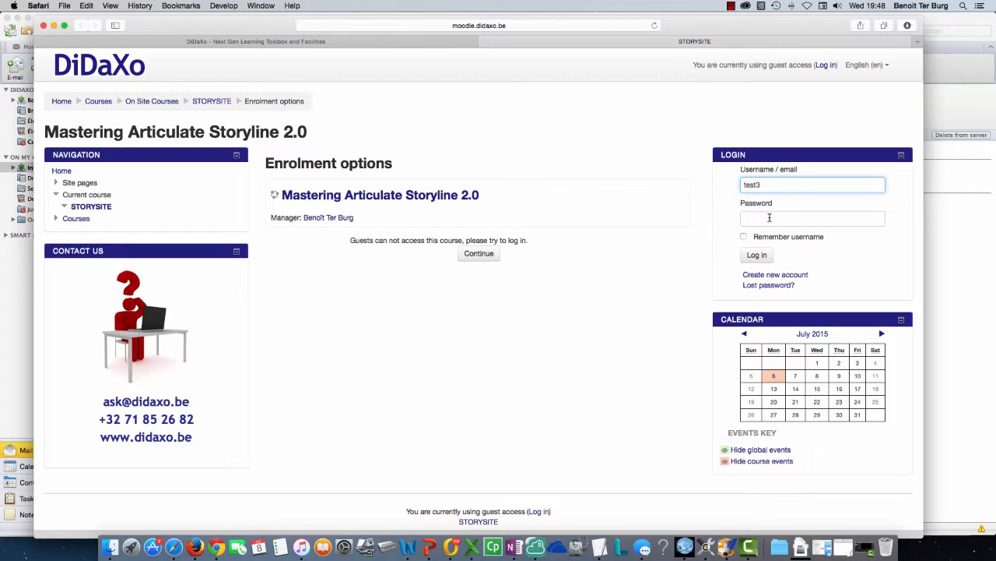
left_click(769, 217)
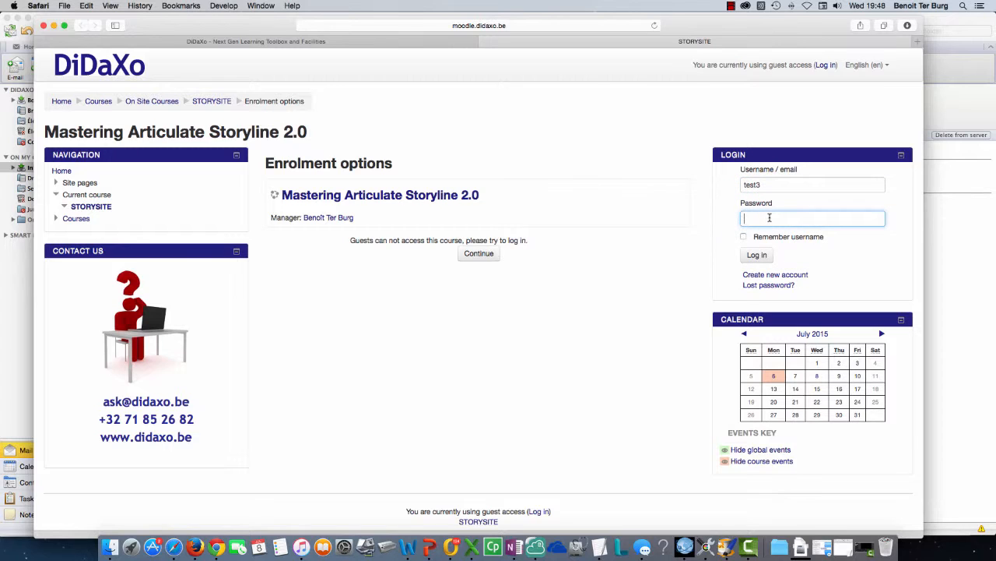
type("•")
key("Return")
left_click(465, 102)
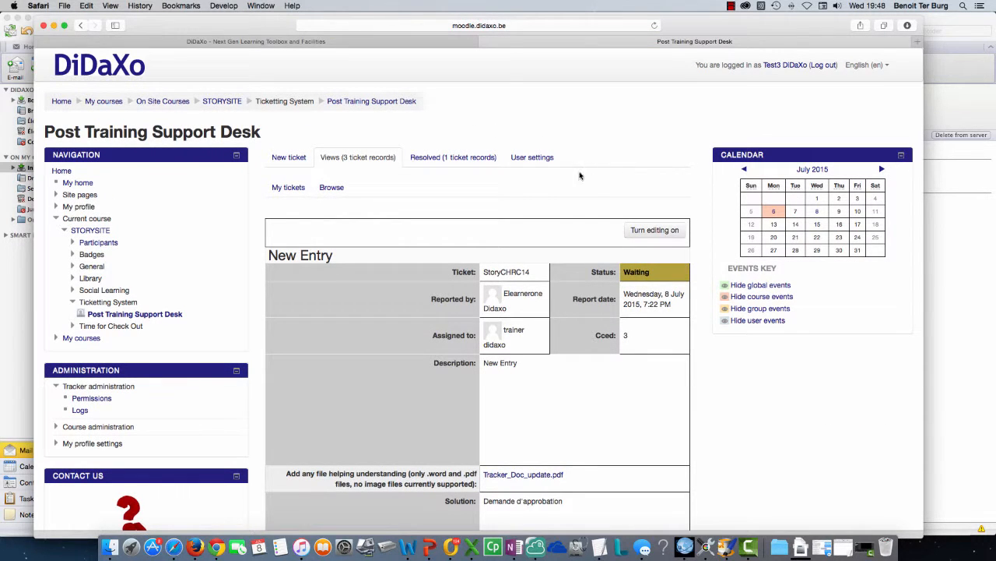
Turn on editing for ticket StoryCHRC14 in the watcher's session and set its status to Validated
scroll(623, 198, "down", 1)
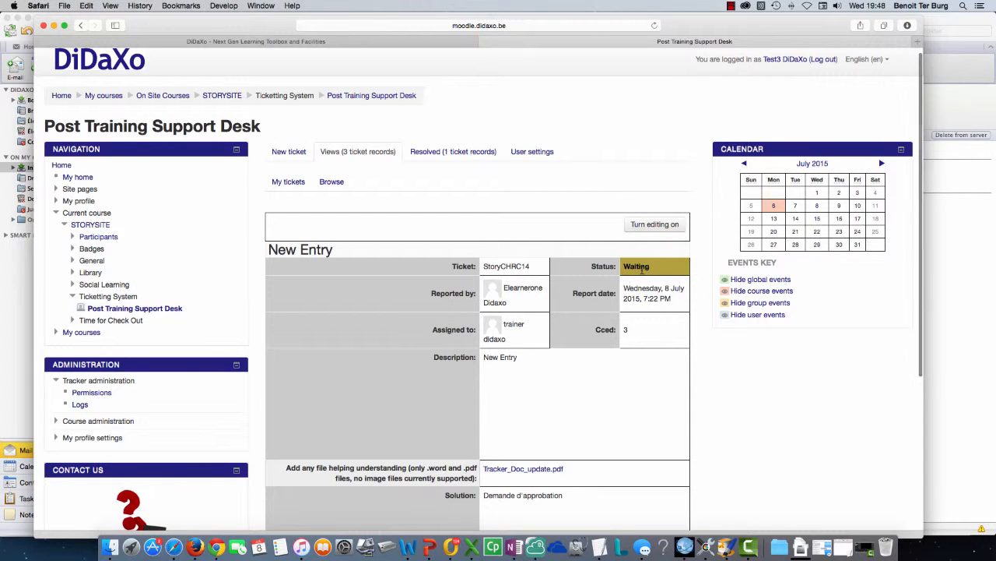
left_click(650, 225)
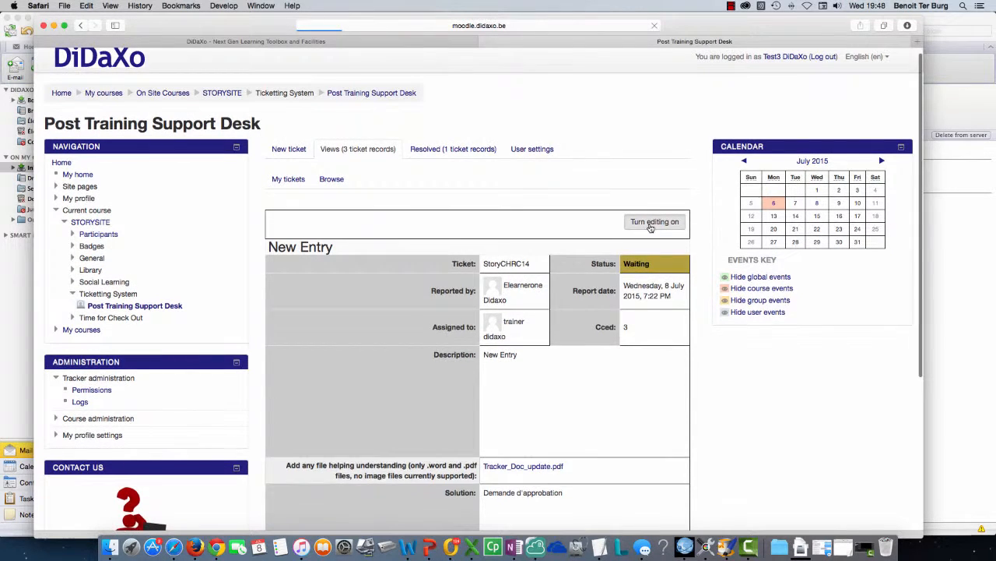
scroll(609, 224, "down", 3)
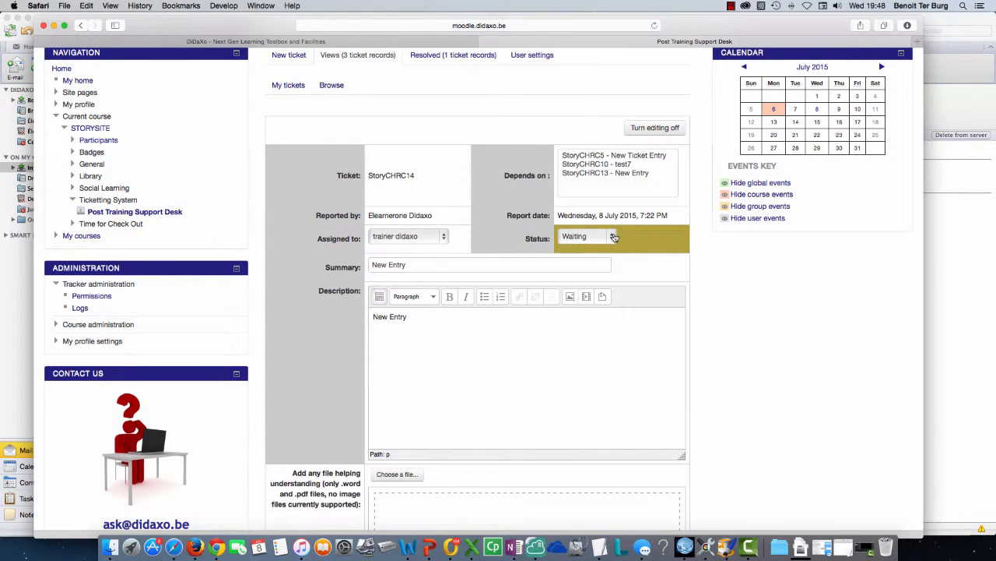
left_click(614, 237)
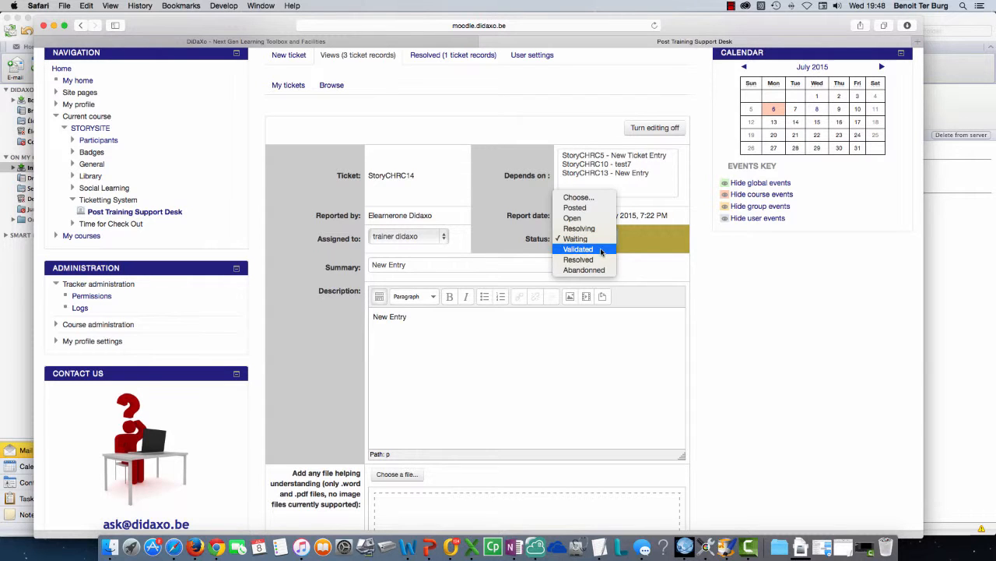
left_click(602, 248)
Add "Approuvé" on a new line in the ticket's Solution text and save the changes
scroll(601, 252, "down", 1)
scroll(601, 252, "down", 10)
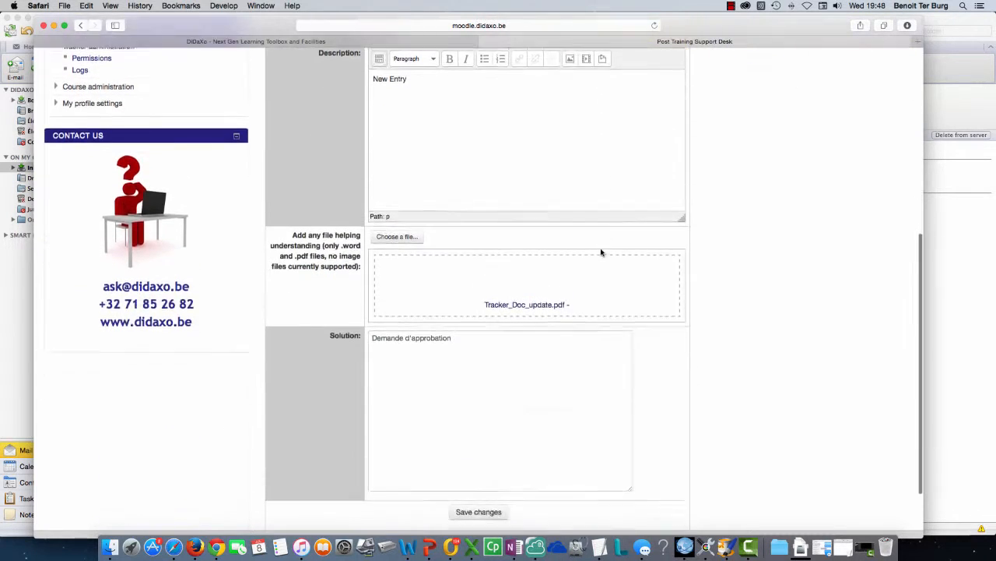
left_click(483, 275)
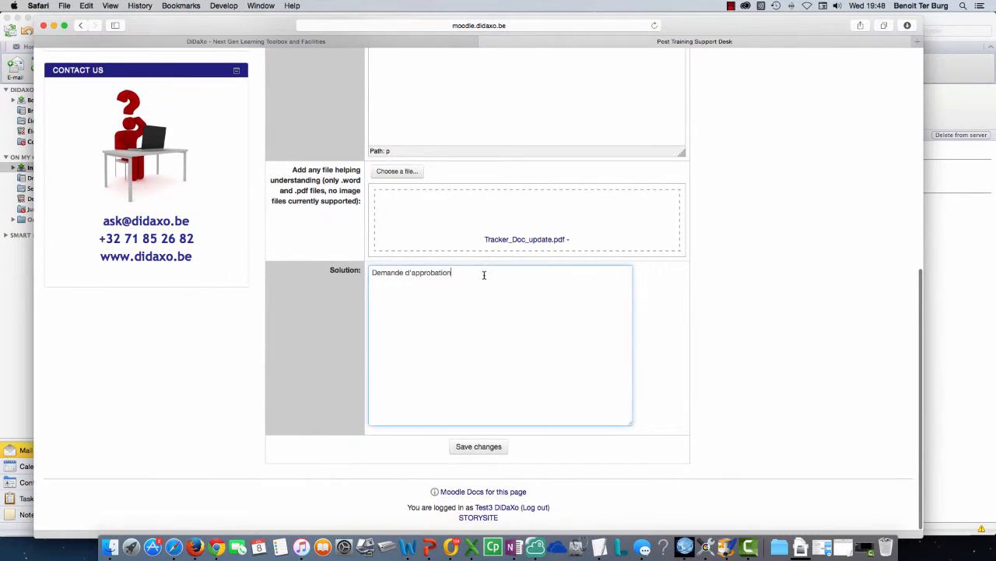
key("Return")
type("Approuvé")
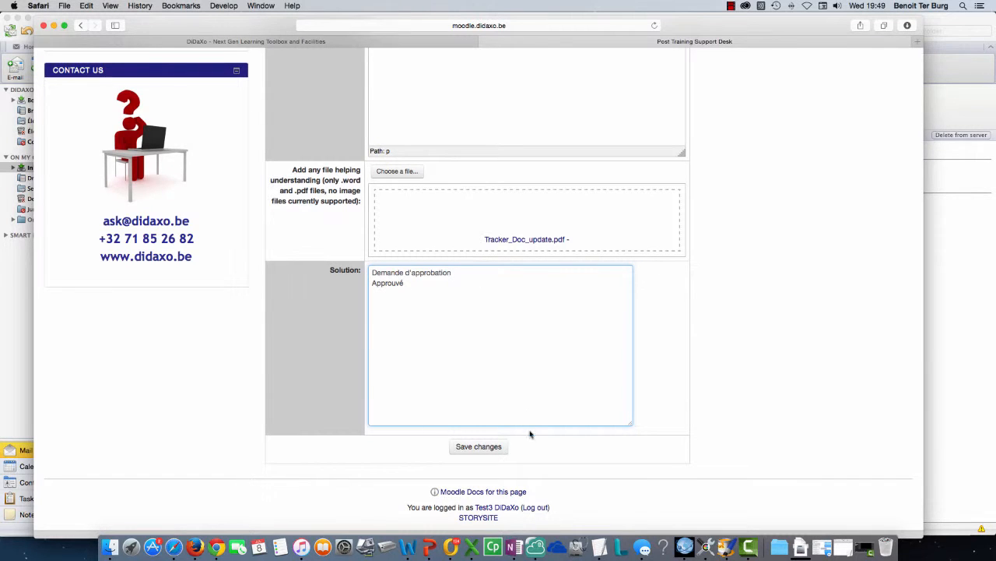
left_click(467, 446)
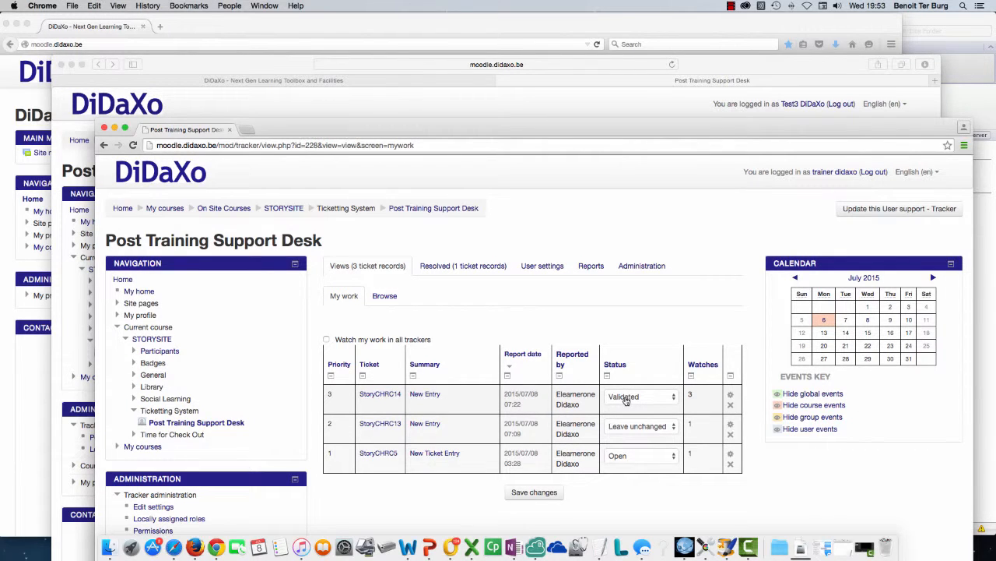
In the trainer's Chrome session, open ticket StoryCHRC14 for editing and add the line "Dépôt de réponse." to its Solution
left_click(430, 398)
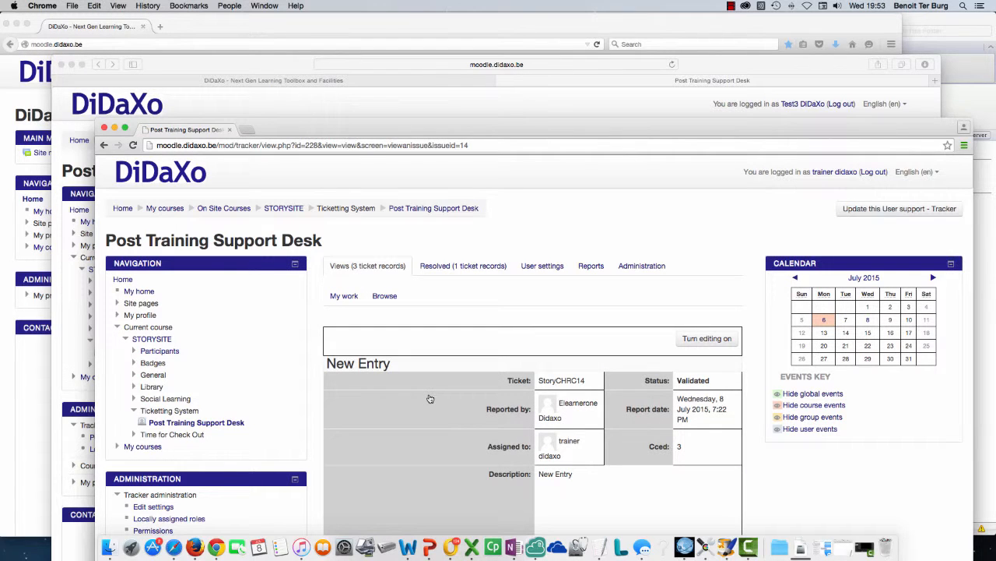
left_click(705, 342)
scroll(704, 345, "down", 5)
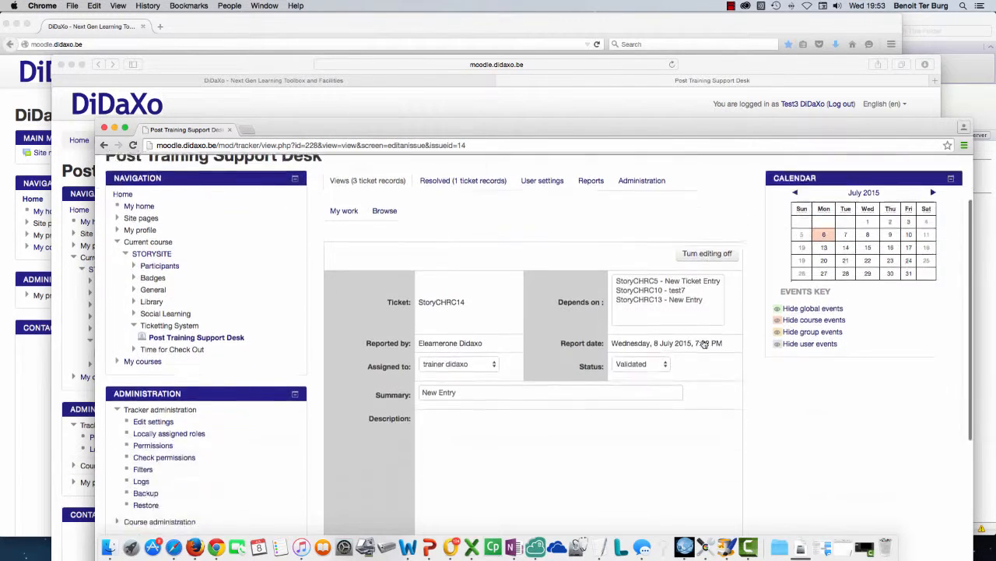
scroll(704, 344, "down", 5)
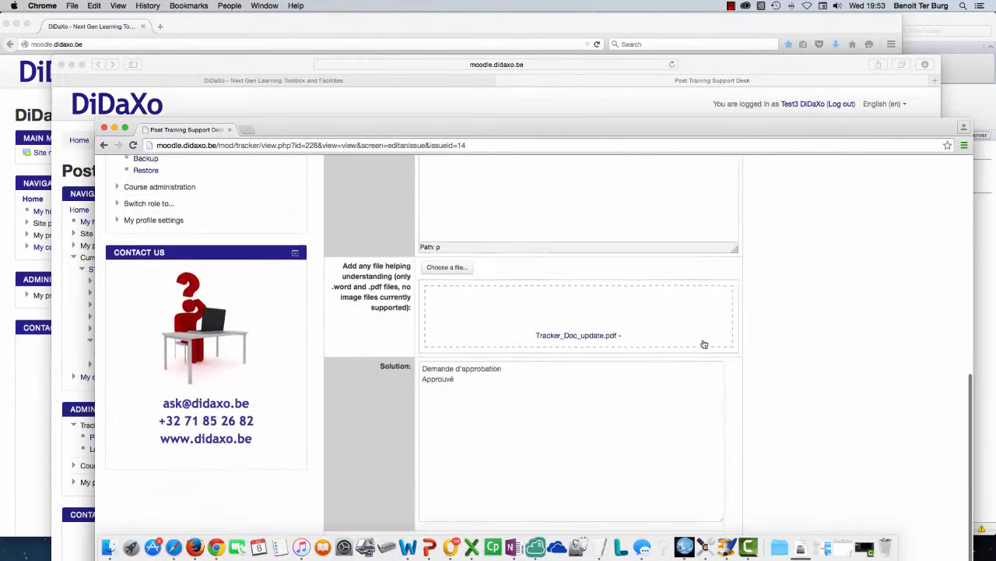
left_click(524, 374)
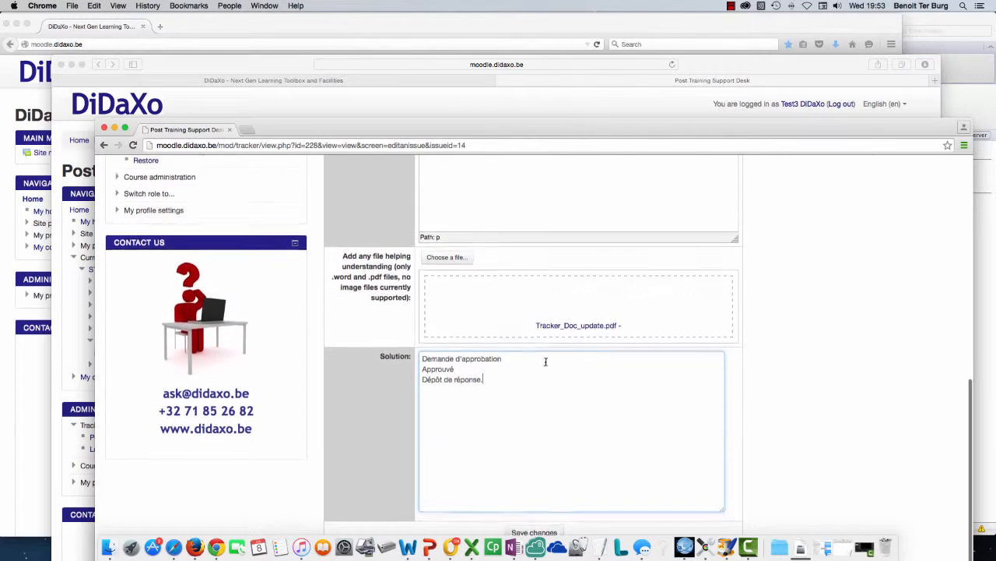
Set the ticket's status to Resolved and save the changes
scroll(548, 367, "up", 10)
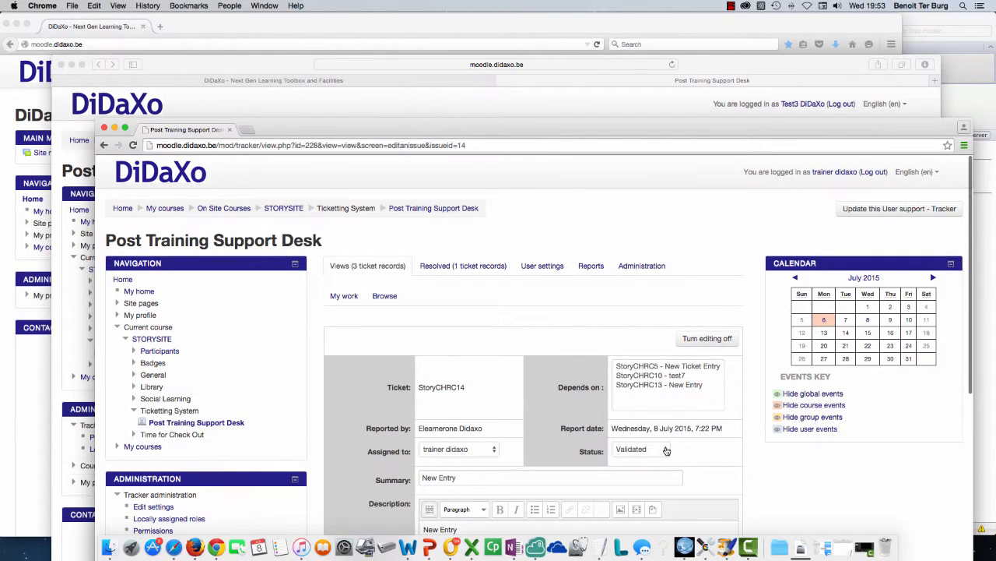
left_click(667, 450)
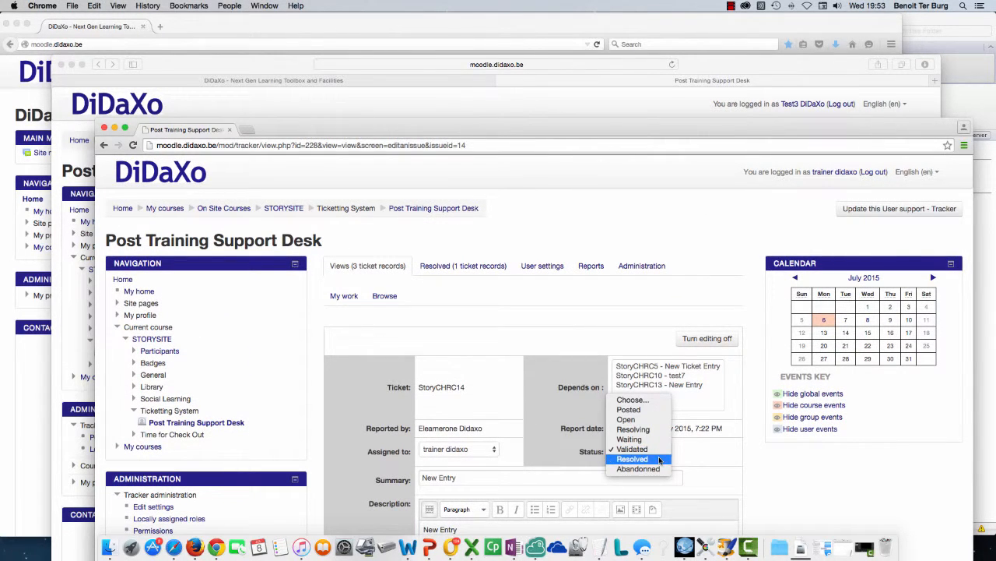
left_click(658, 459)
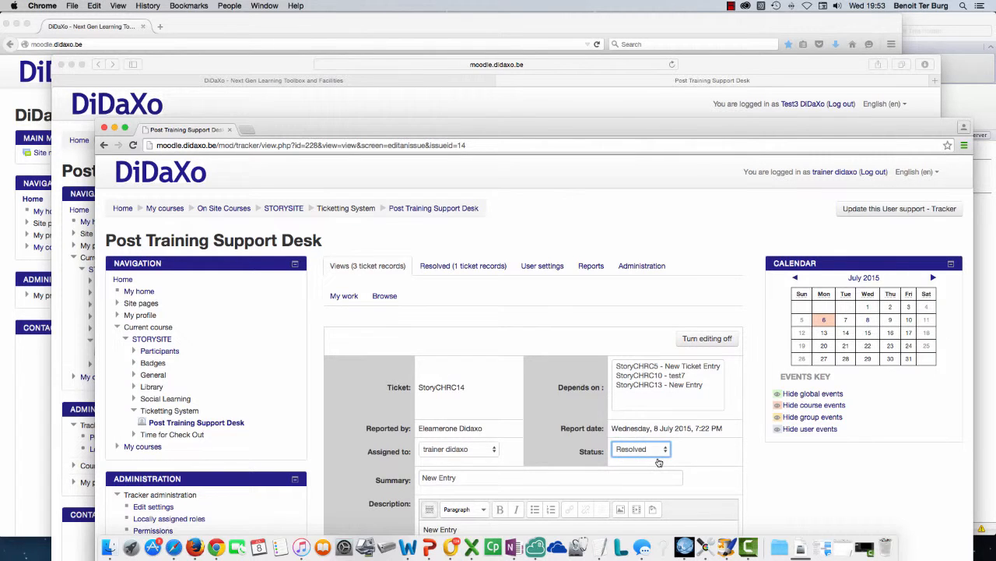
scroll(658, 459, "down", 10)
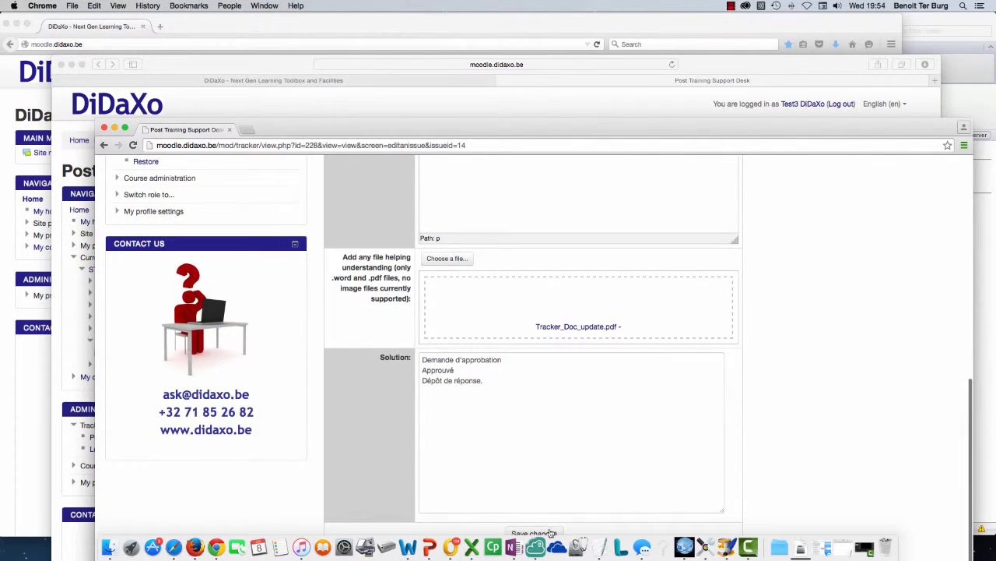
left_click(549, 533)
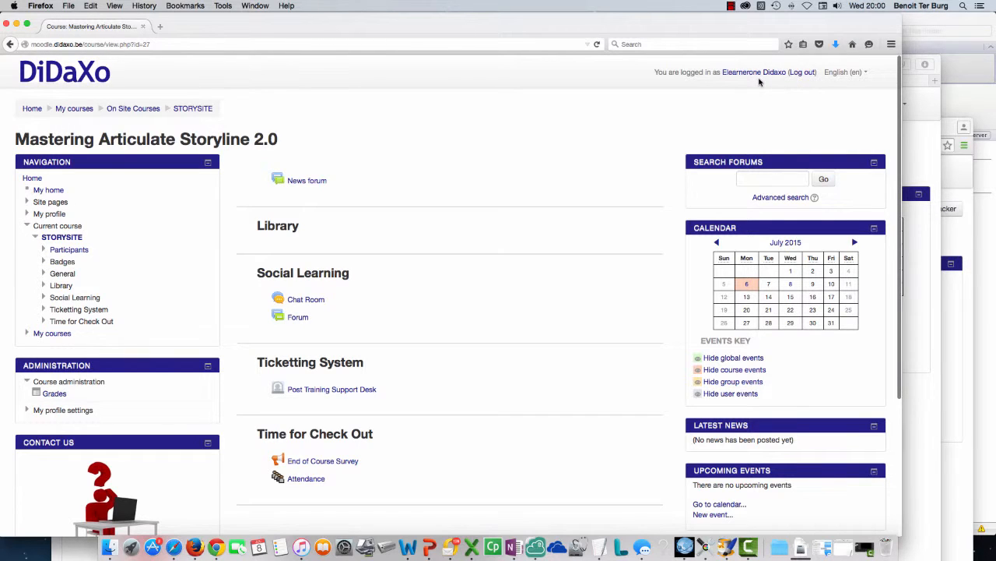
In the learner's Firefox session, open ticket StoryCHRC14 from the Post Training Support Desk's resolved tickets and review its status and solution
left_click(346, 390)
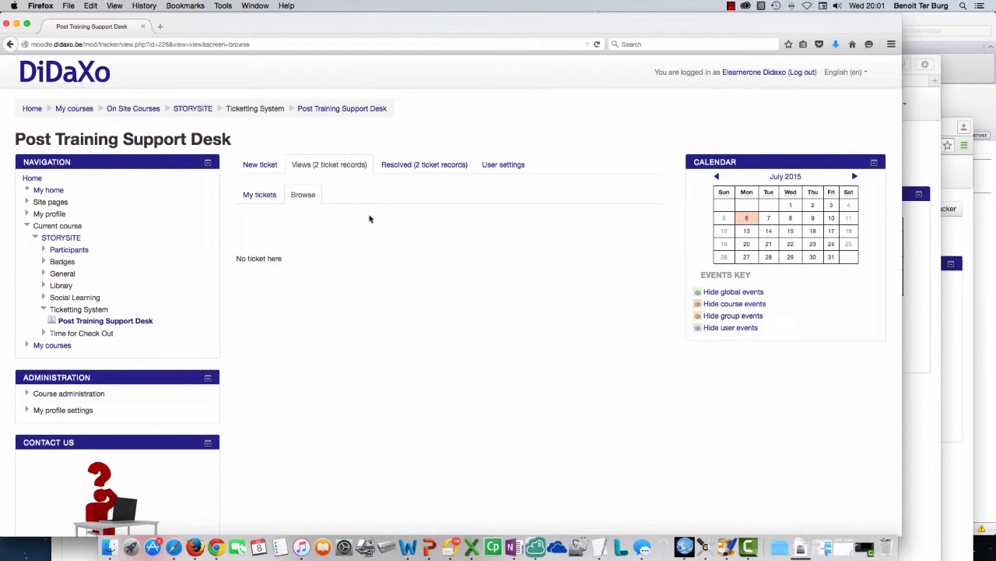
left_click(262, 195)
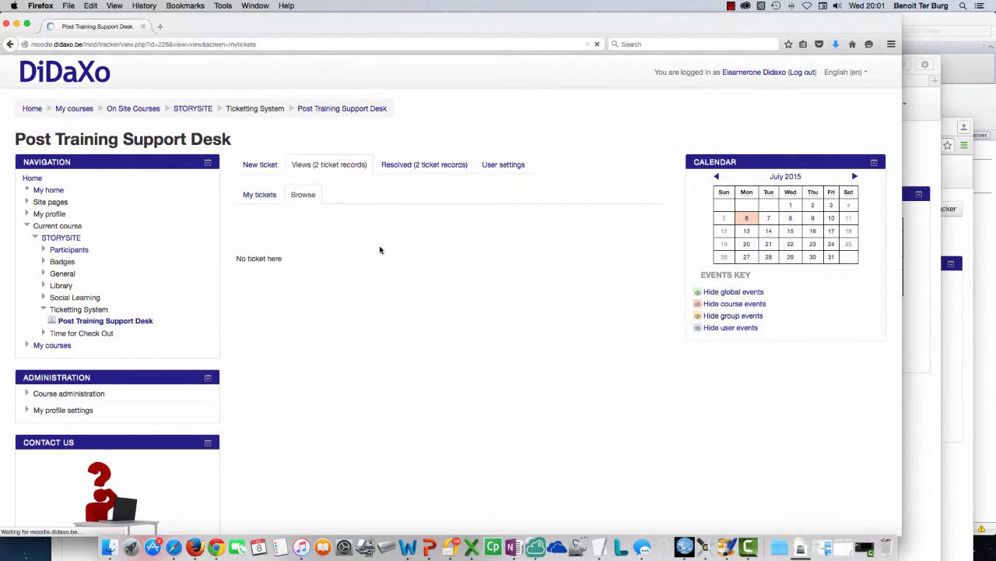
left_click(424, 166)
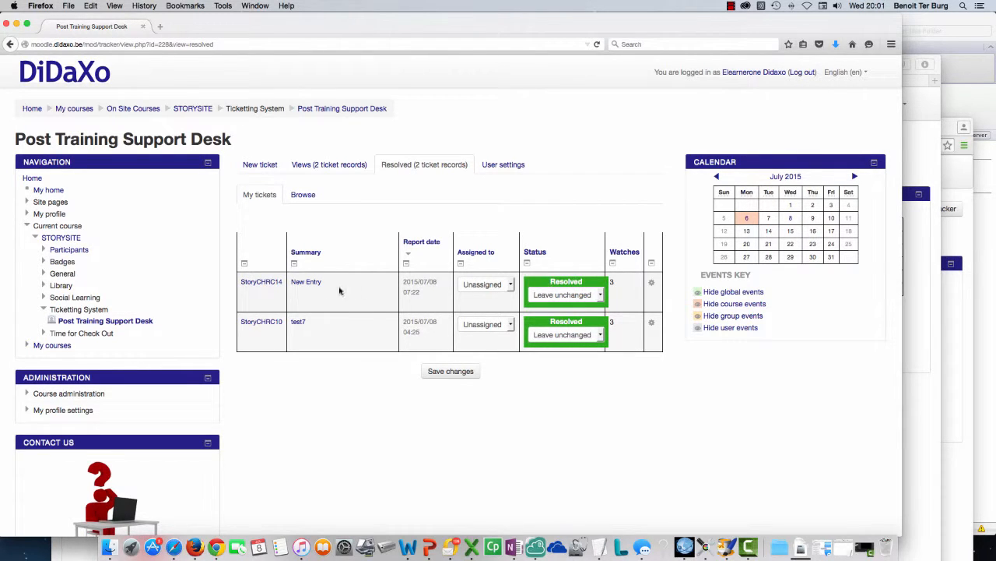
left_click(309, 285)
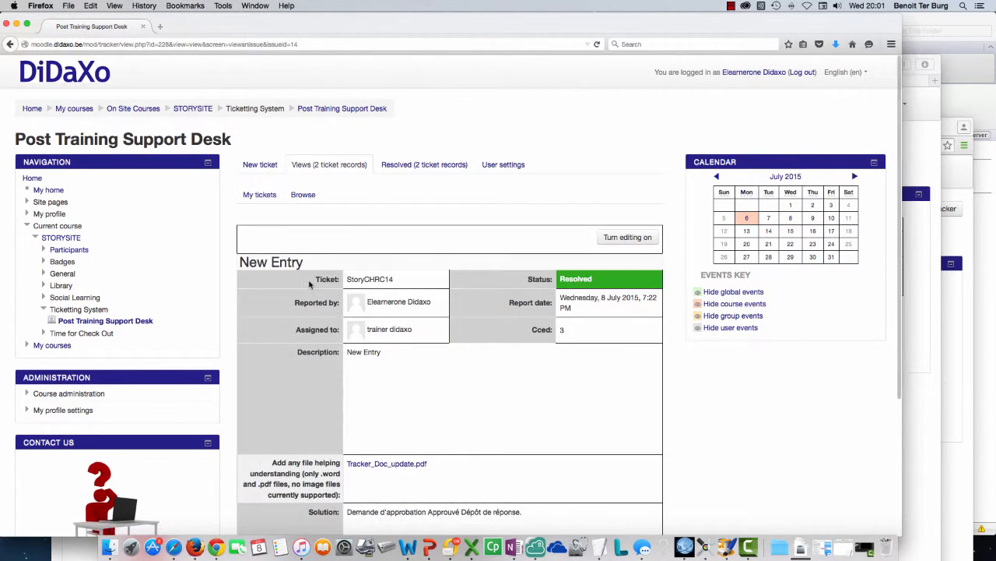
scroll(385, 317, "down", 4)
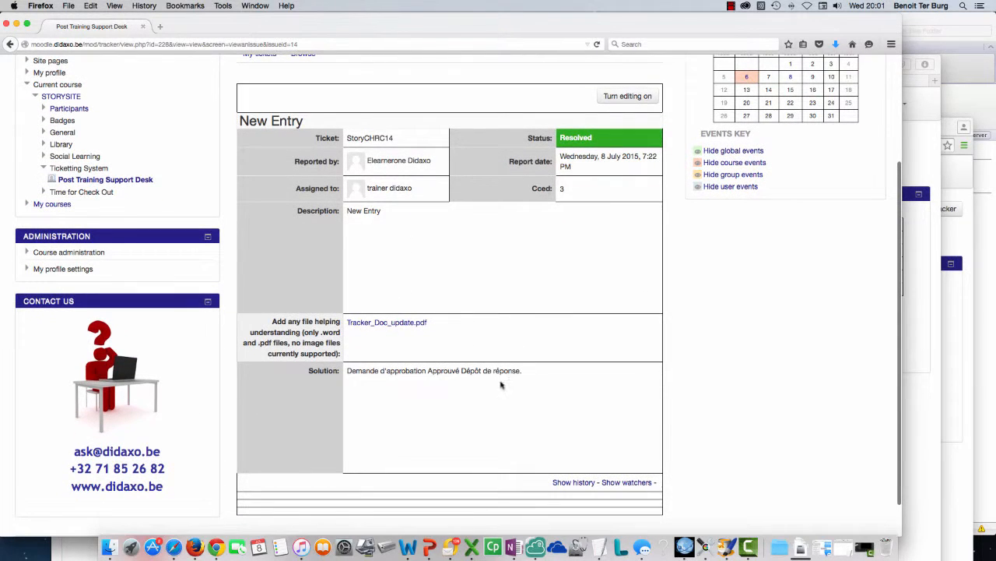